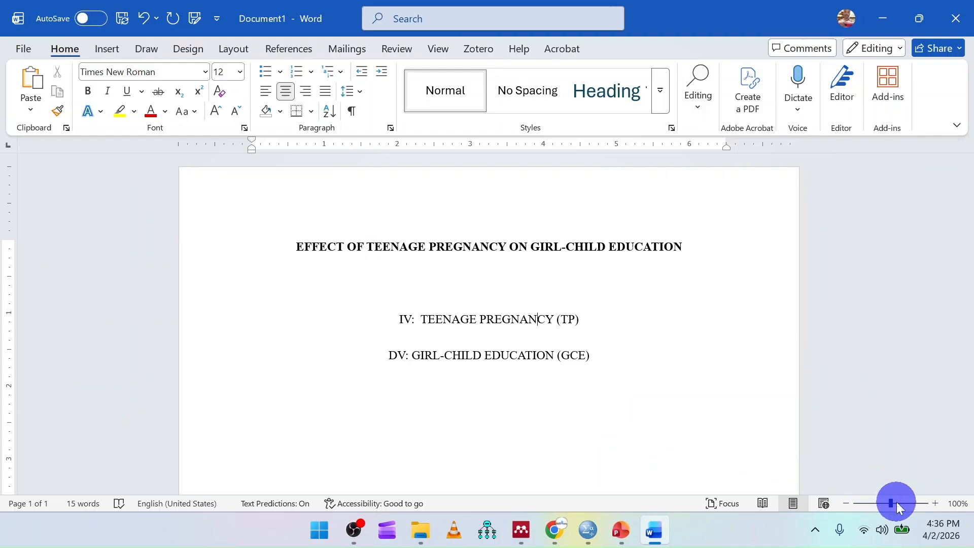
Make the independent variable line (TEENAGE PREGNANCY) and the dependent variable line (GIRL-CHILD EDUCATION) bold
{"action": "left_click_drag", "start_coordinate": [893, 504], "coordinate": [902, 504]}
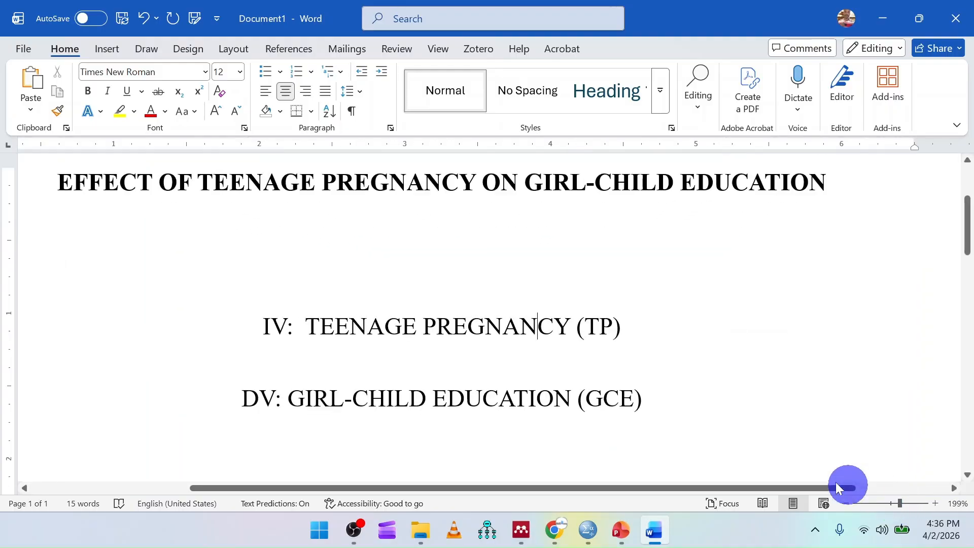
{"action": "left_click_drag", "start_coordinate": [283, 325], "coordinate": [630, 321]}
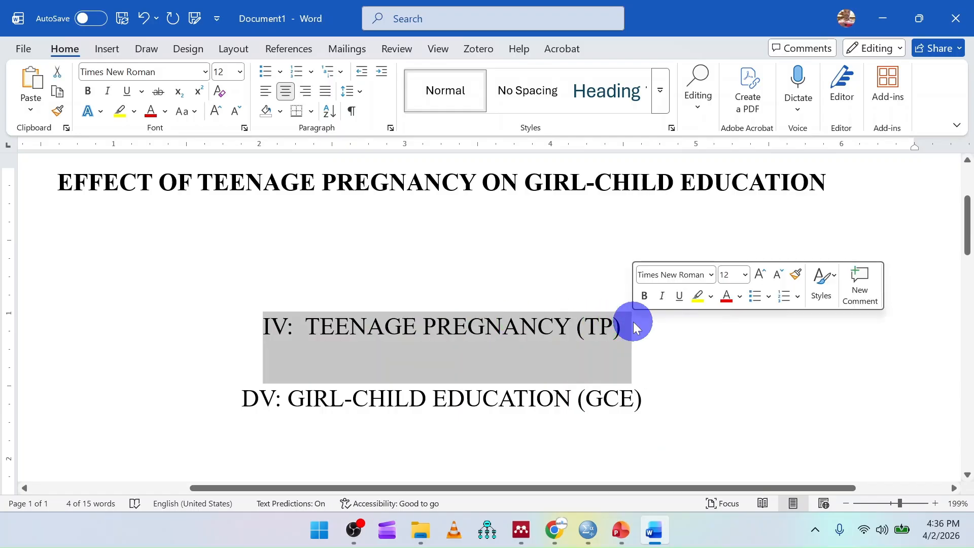
{"action": "left_click", "coordinate": [643, 296]}
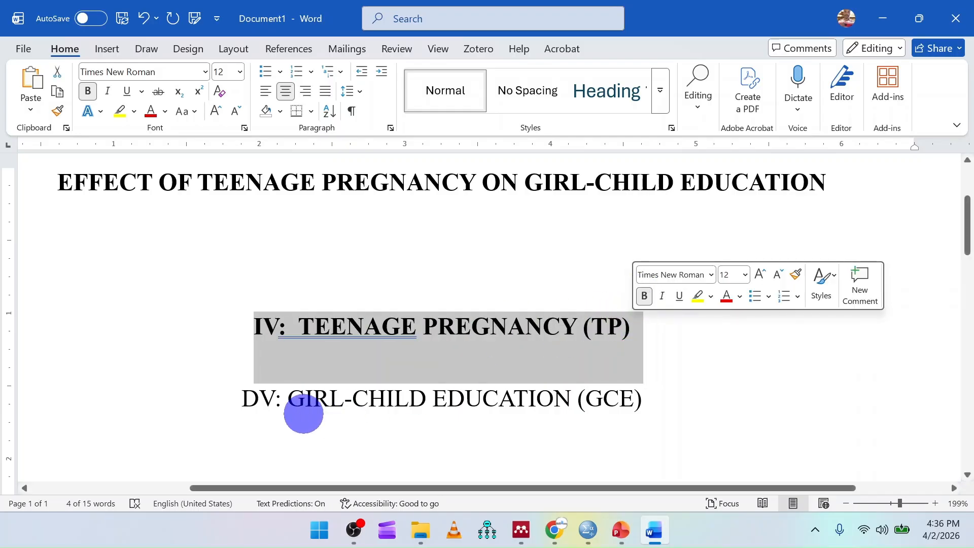
{"action": "left_click_drag", "start_coordinate": [241, 394], "coordinate": [646, 399]}
{"action": "left_click", "coordinate": [658, 373]}
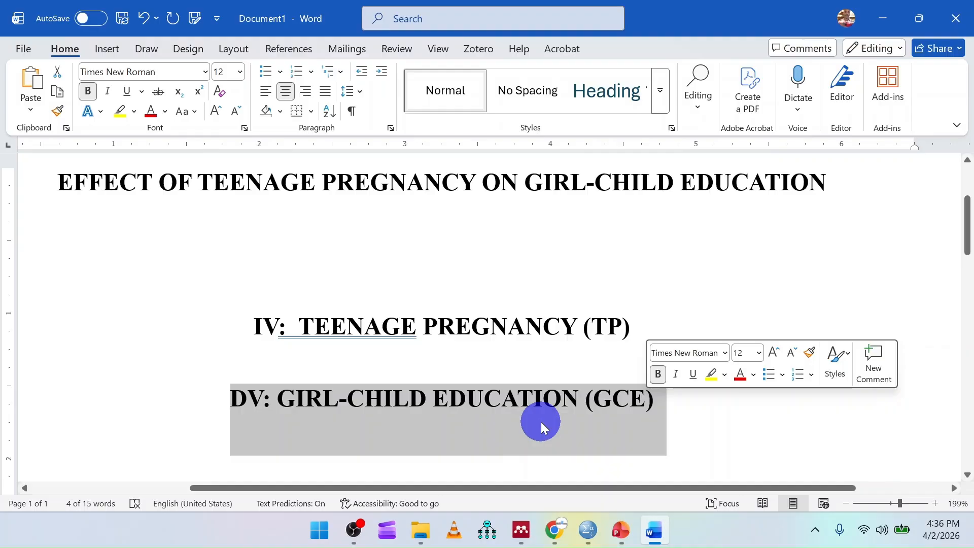
{"action": "left_click_drag", "start_coordinate": [267, 332], "coordinate": [632, 327]}
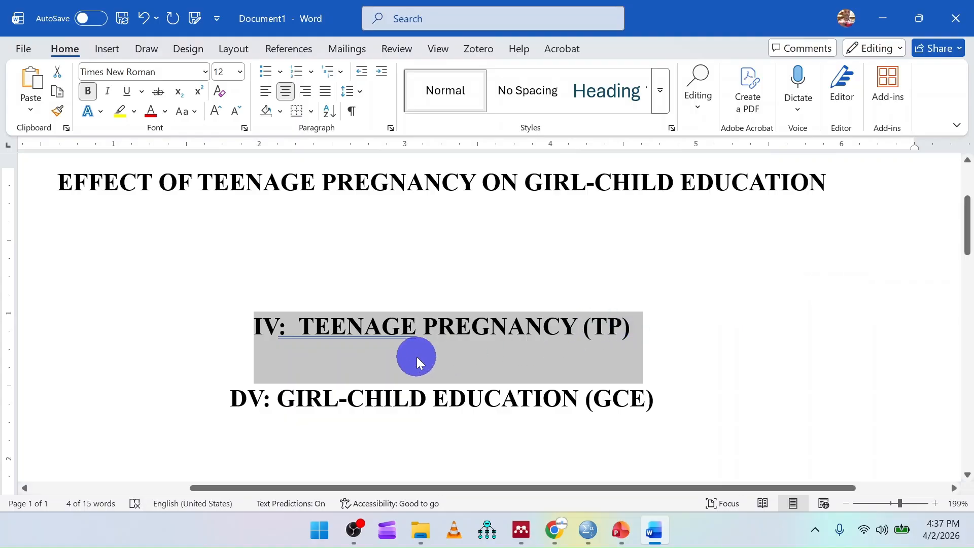
{"action": "left_click_drag", "start_coordinate": [229, 400], "coordinate": [663, 401]}
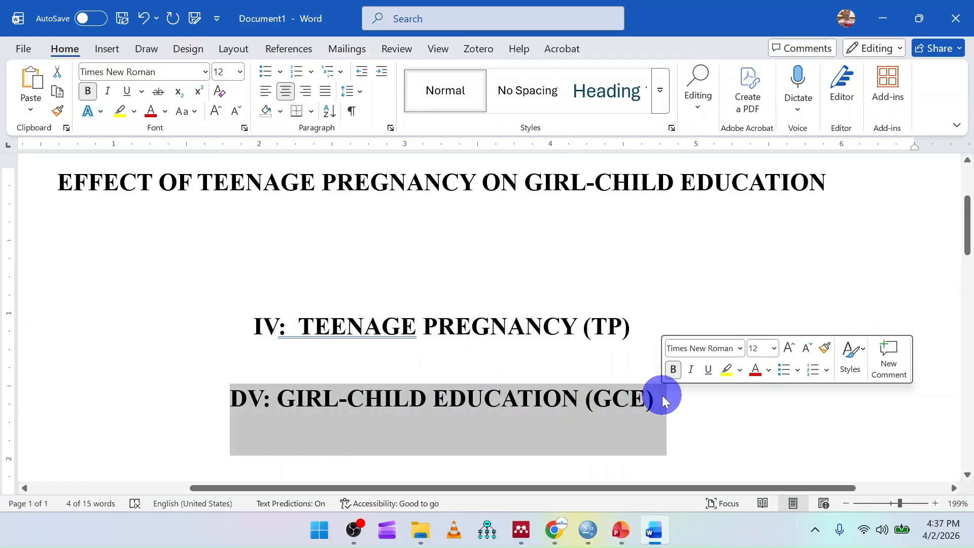
Switch to the SPSS dataset Skilldemy.sav and look through the TP and GCE responses down to the last case
{"action": "left_click", "coordinate": [593, 533]}
{"action": "left_click", "coordinate": [507, 446]}
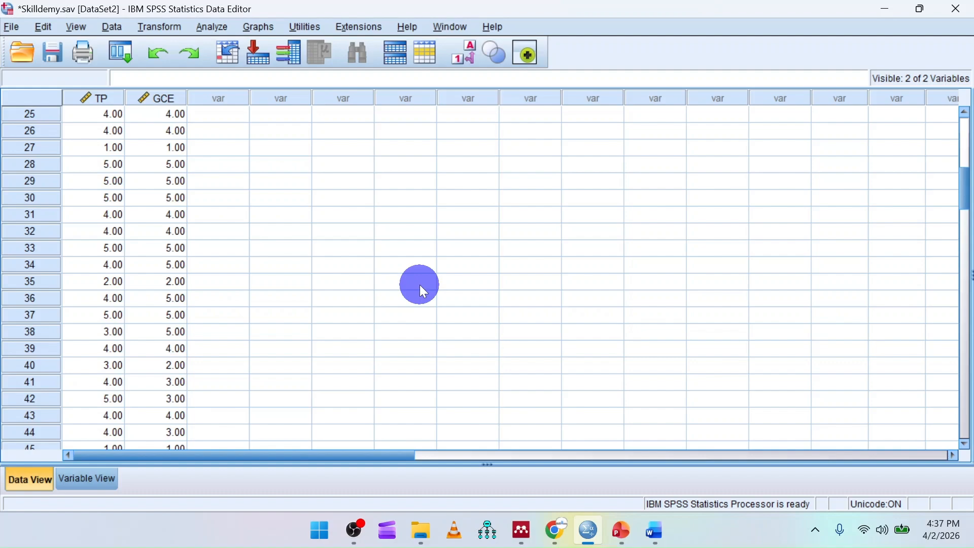
{"action": "scroll", "coordinate": [315, 255], "scroll_direction": "down", "scroll_amount": 13}
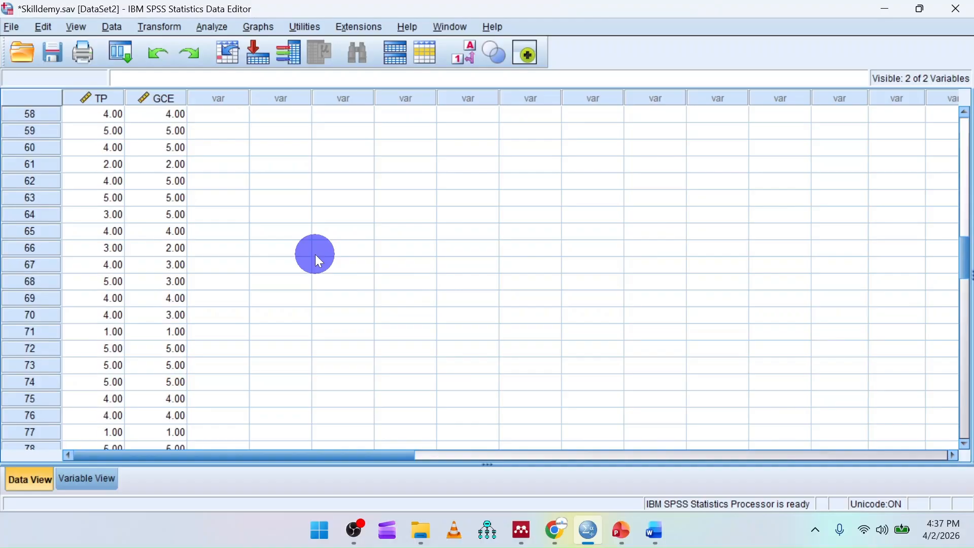
{"action": "scroll", "coordinate": [315, 255], "scroll_direction": "down", "scroll_amount": 11}
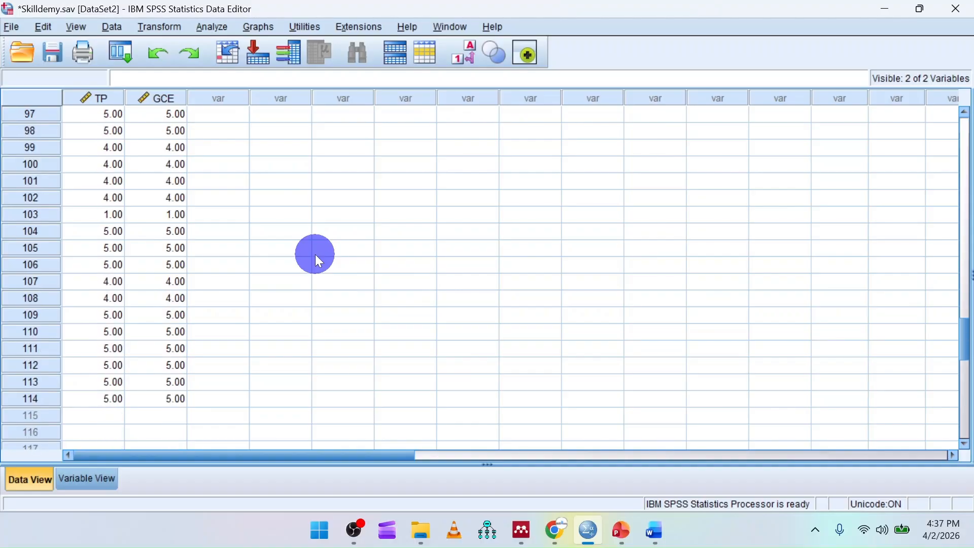
{"action": "scroll", "coordinate": [316, 254], "scroll_direction": "up", "scroll_amount": 19}
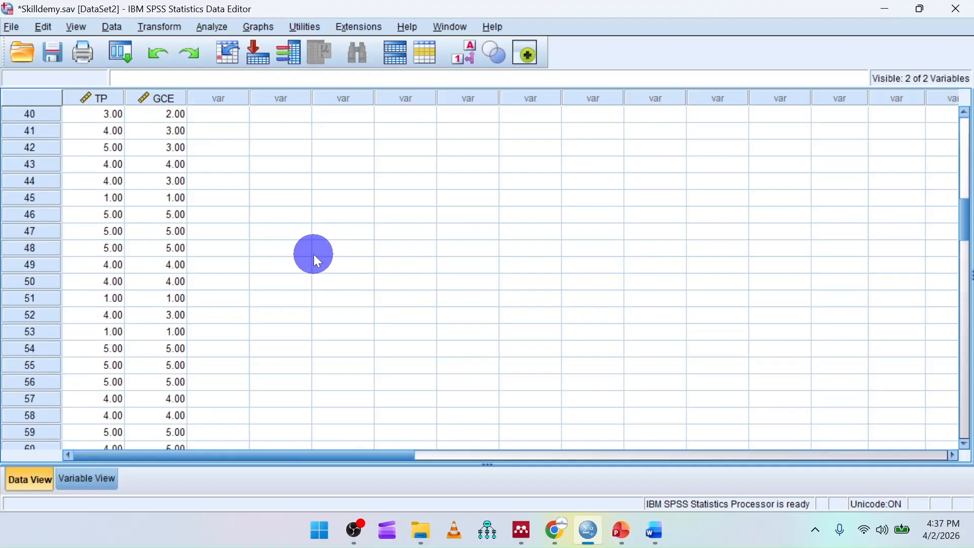
Examine the names and labels in the TP and GCE variable definitions and compare them with the data columns
{"action": "left_click", "coordinate": [90, 473]}
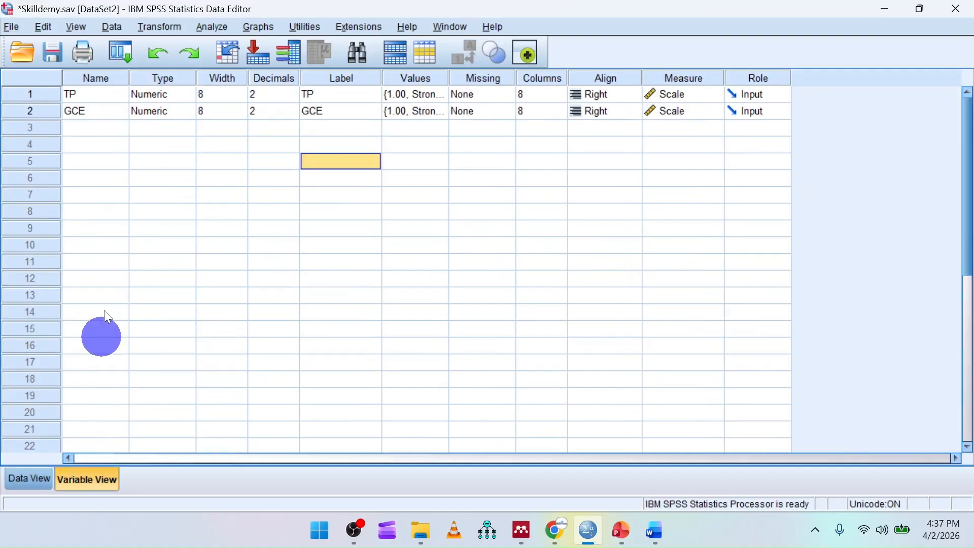
{"action": "left_click", "coordinate": [79, 95]}
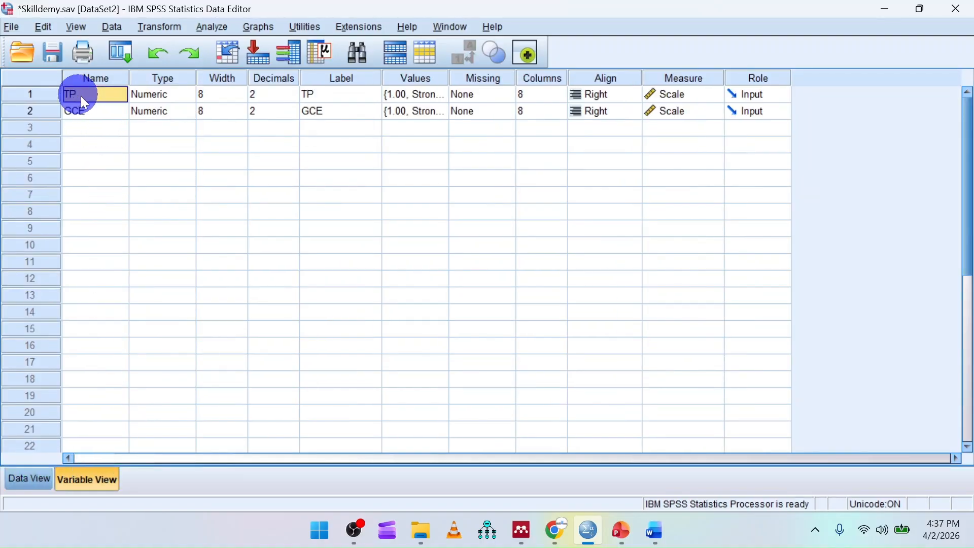
{"action": "left_click", "coordinate": [312, 93]}
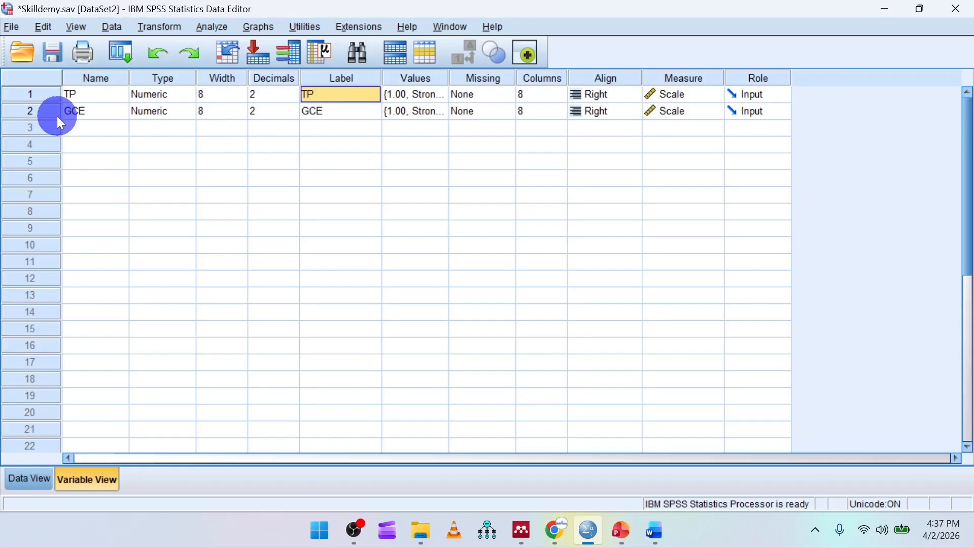
{"action": "left_click", "coordinate": [79, 109]}
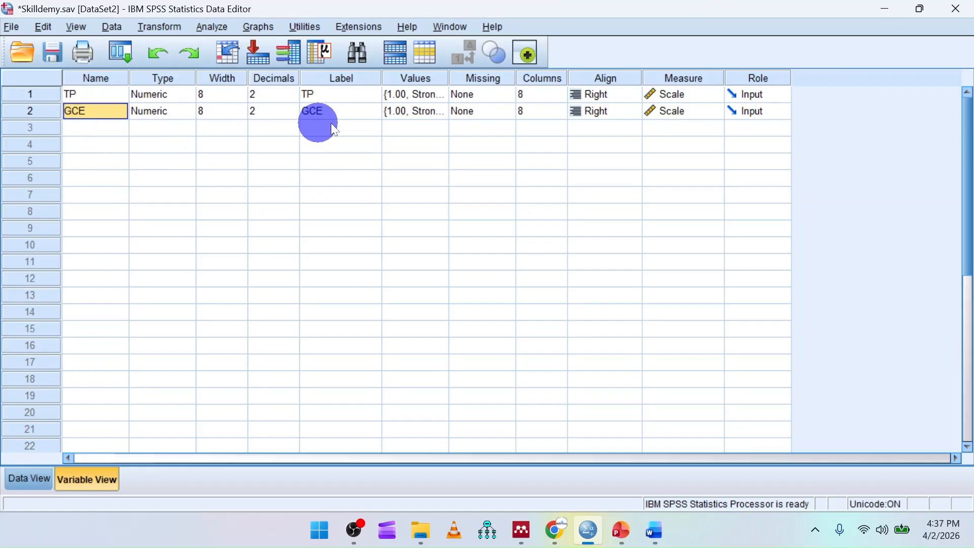
{"action": "left_click", "coordinate": [343, 107]}
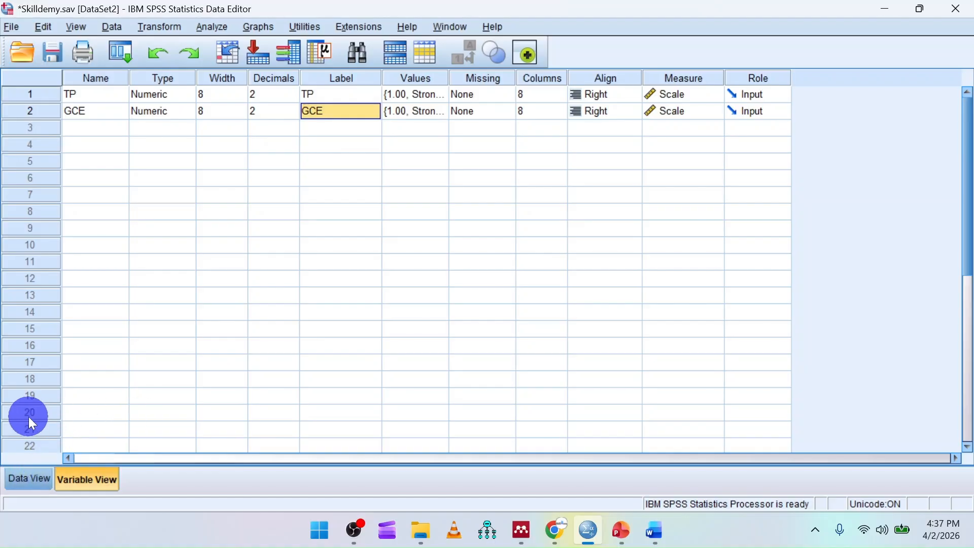
{"action": "left_click", "coordinate": [21, 477]}
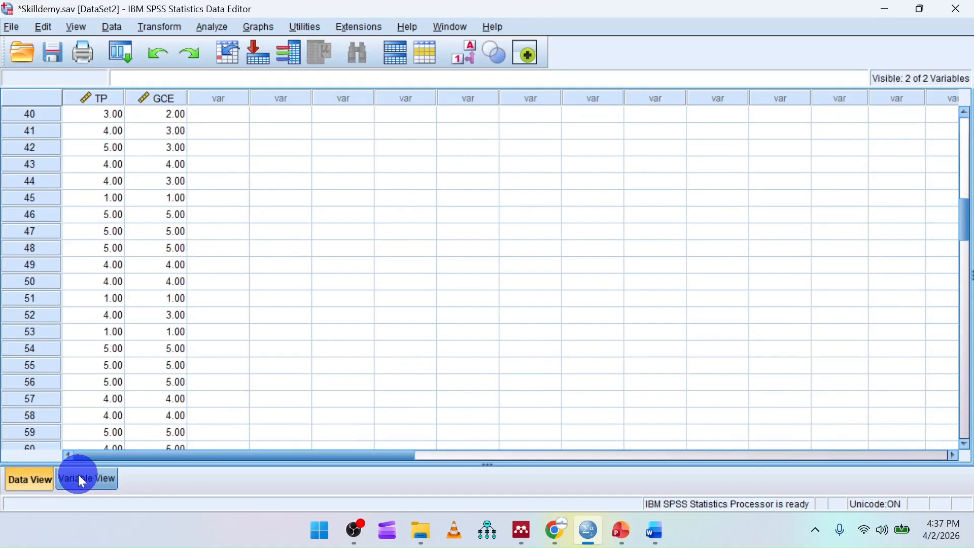
{"action": "left_click", "coordinate": [80, 476]}
{"action": "left_click", "coordinate": [29, 480]}
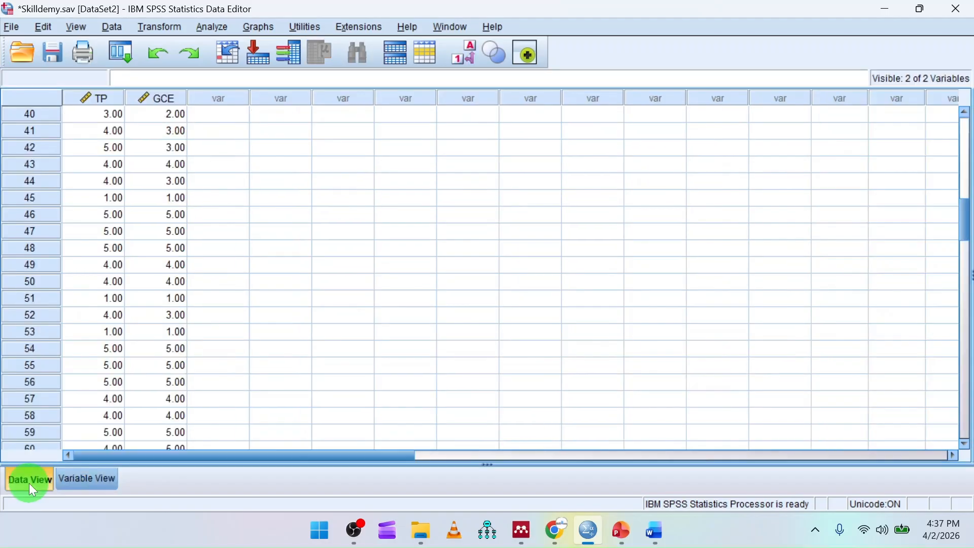
{"action": "scroll", "coordinate": [144, 353], "scroll_direction": "up", "scroll_amount": 7}
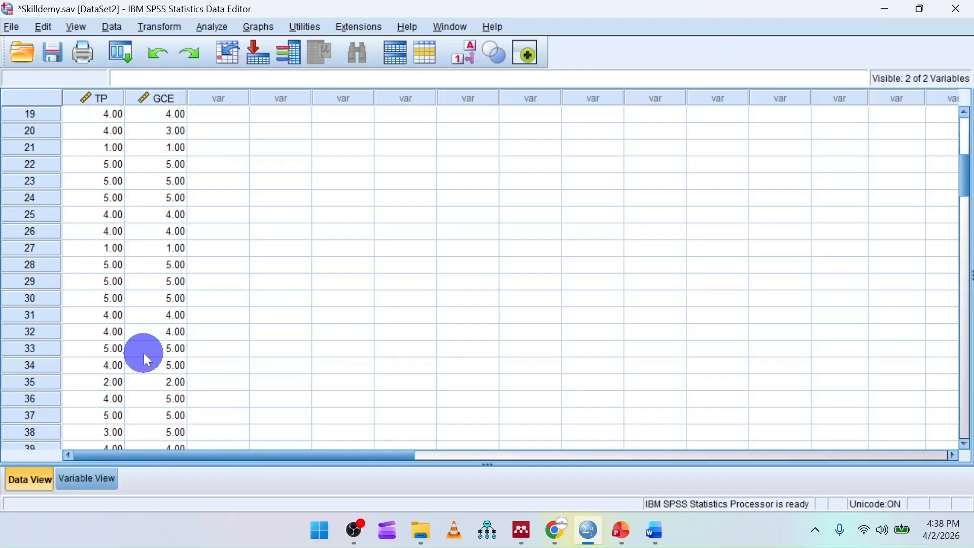
{"action": "left_click", "coordinate": [76, 479]}
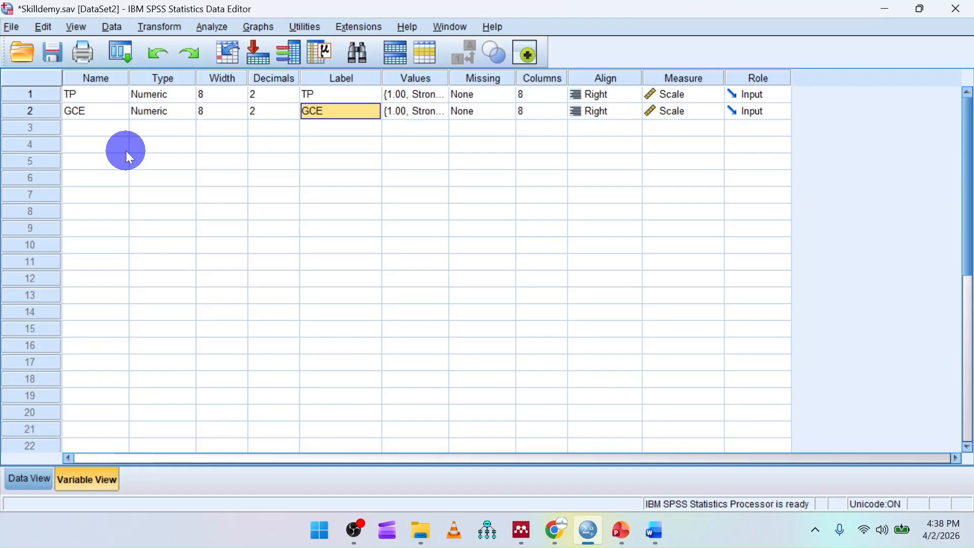
Open the Bivariate Correlations setup and remove TP and GCE from the variables to analyse
{"action": "left_click", "coordinate": [213, 31]}
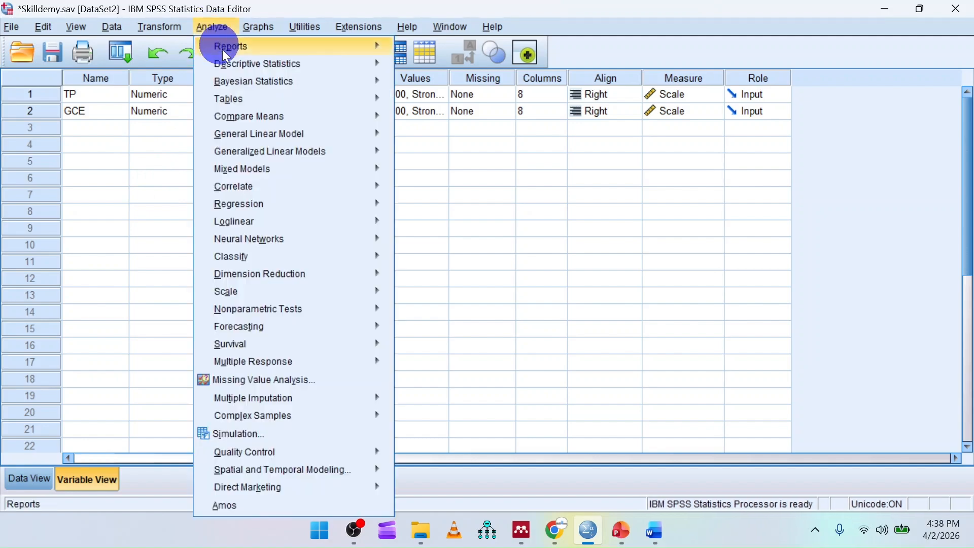
{"action": "mouse_move", "coordinate": [295, 194]}
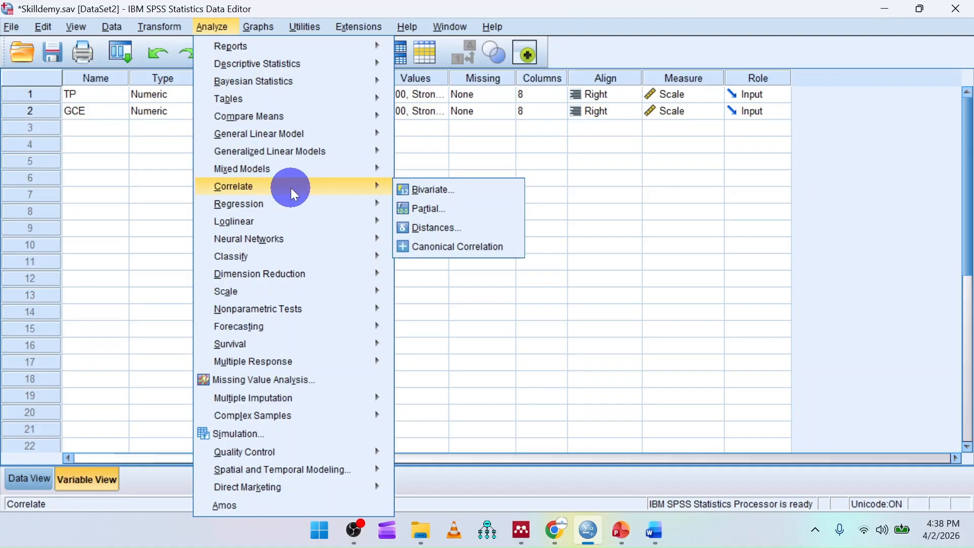
{"action": "left_click", "coordinate": [437, 194]}
{"action": "left_click", "coordinate": [512, 168]}
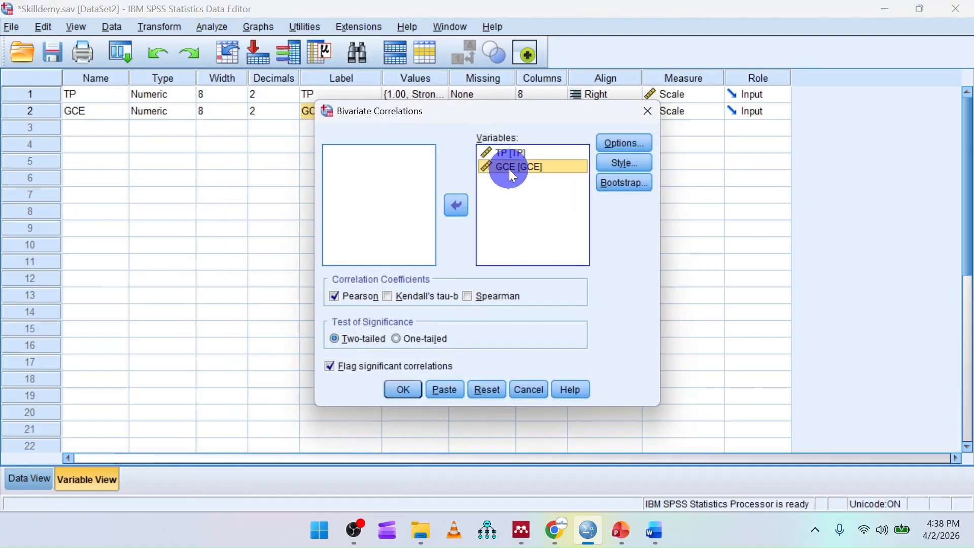
{"action": "key", "text": "ctrl+a"}
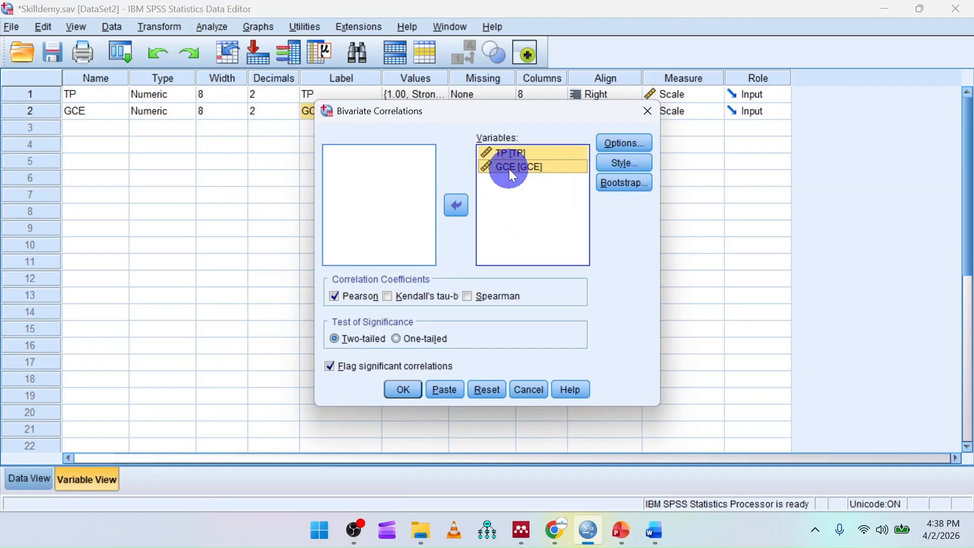
{"action": "left_click", "coordinate": [466, 204]}
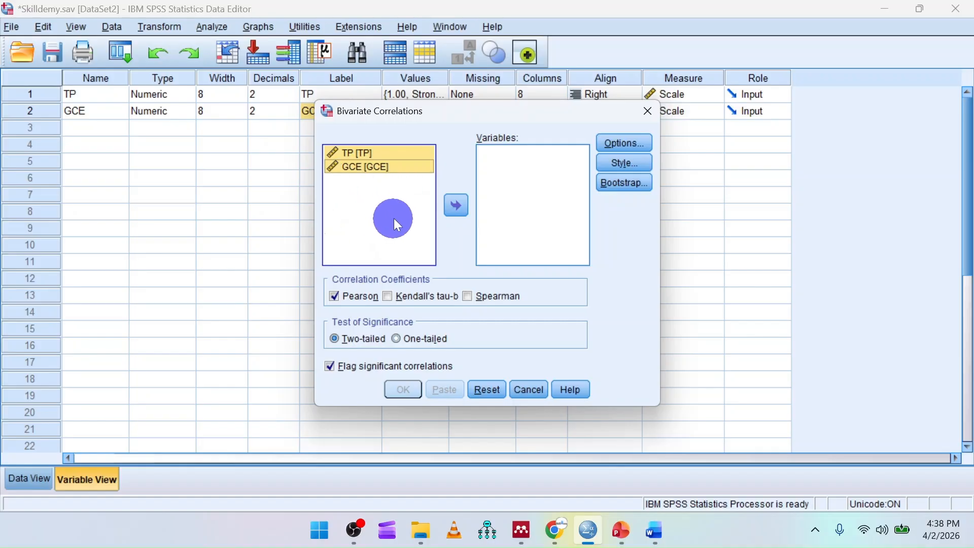
Run a two-tailed Pearson correlation on TP and GCE with significant correlations flagged, and select the resulting table
{"action": "left_click", "coordinate": [456, 211]}
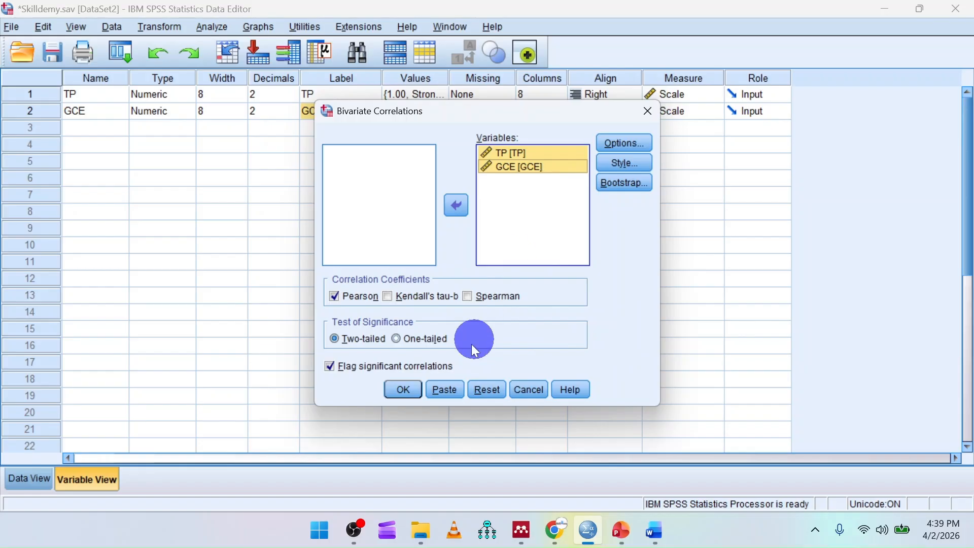
{"action": "left_click", "coordinate": [401, 390]}
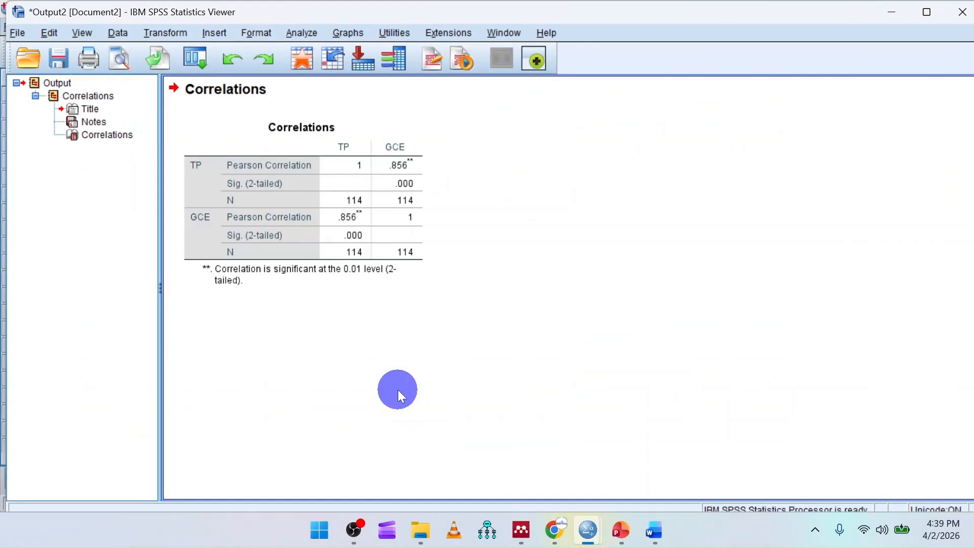
{"action": "left_click", "coordinate": [253, 189]}
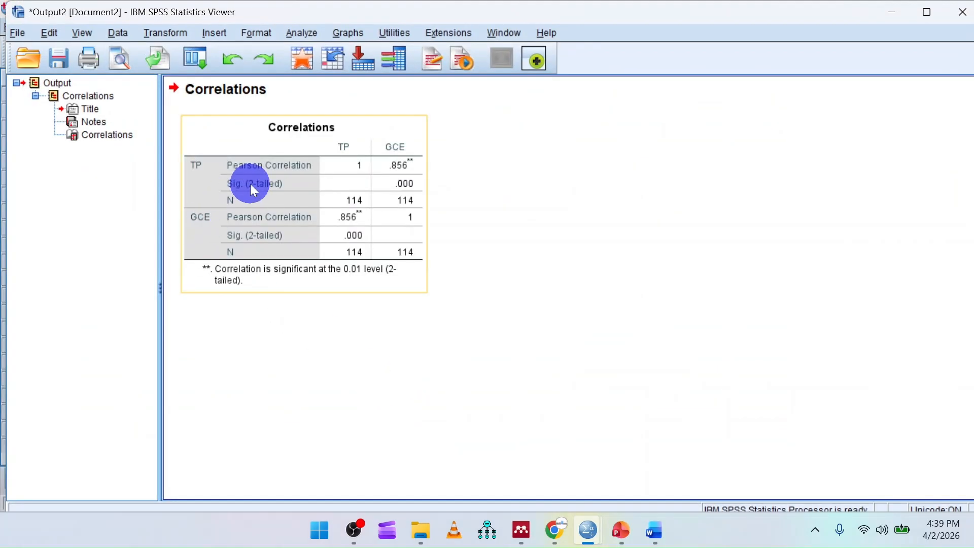